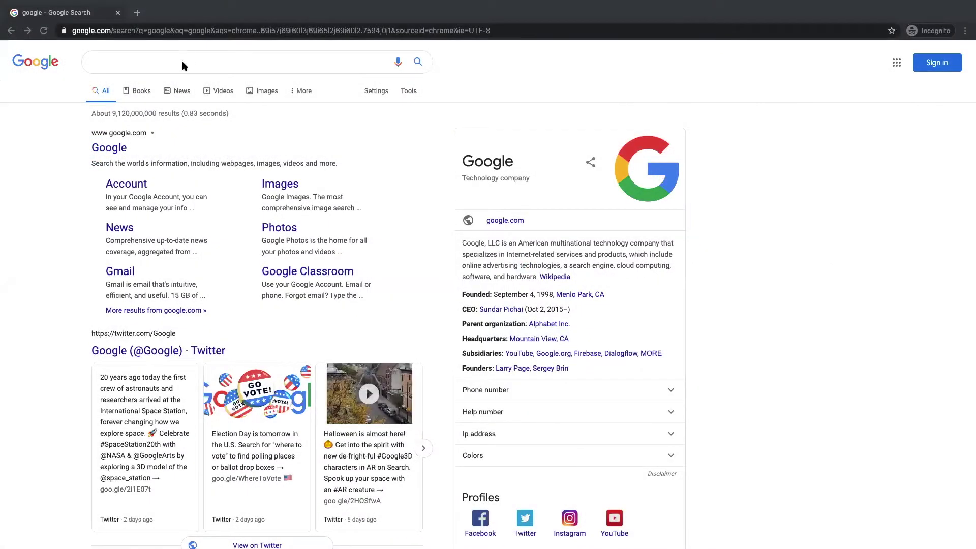
Step: Search Google for 'BuildZoom'
left_click(168, 61)
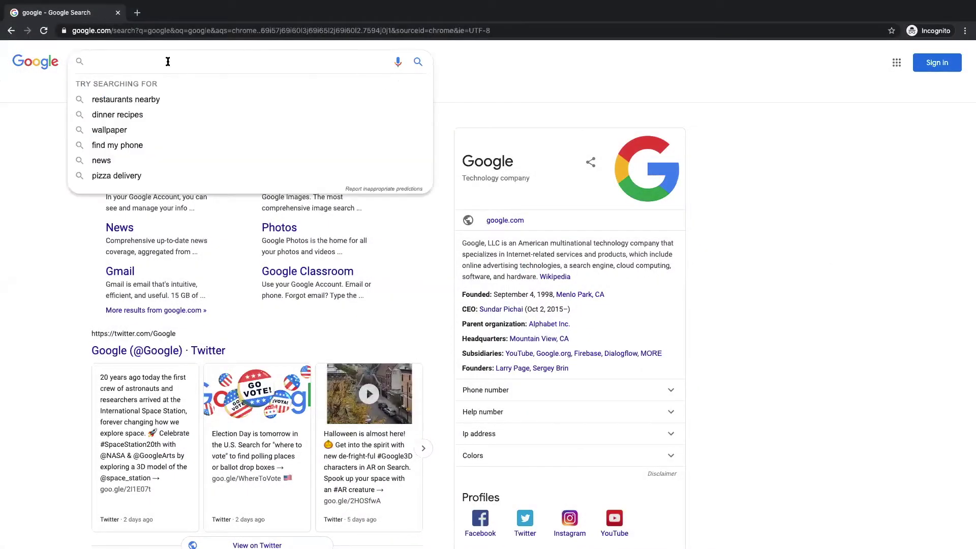
type("Build")
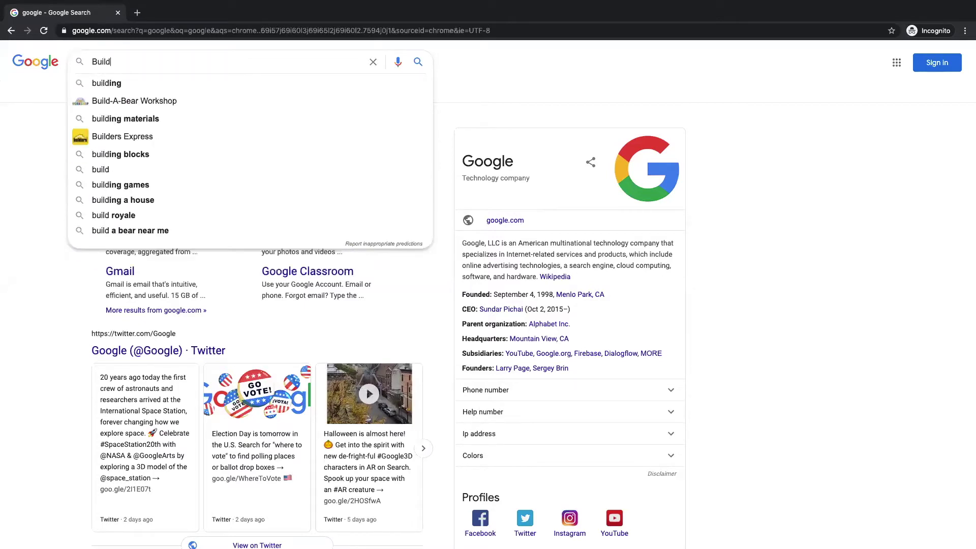
type("Zoom")
key("Return")
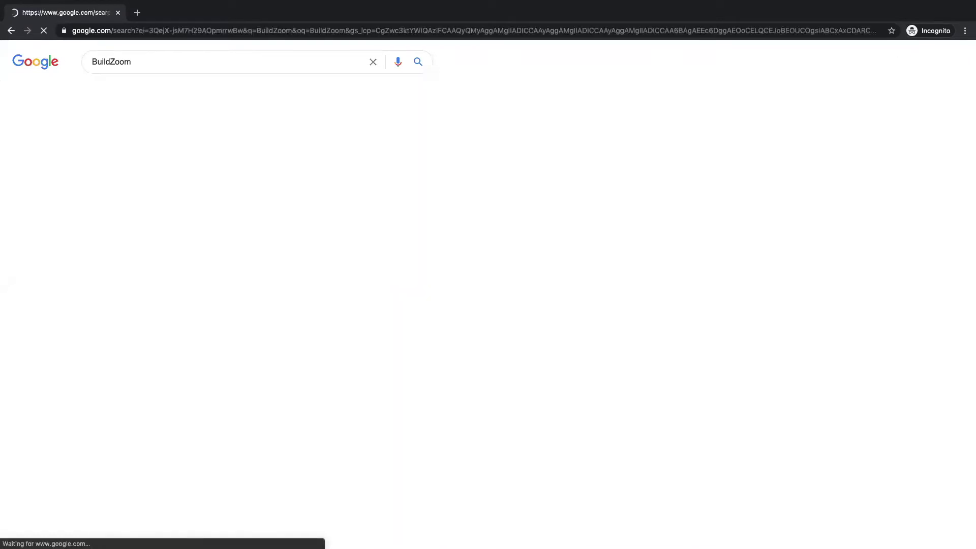
left_click(167, 32)
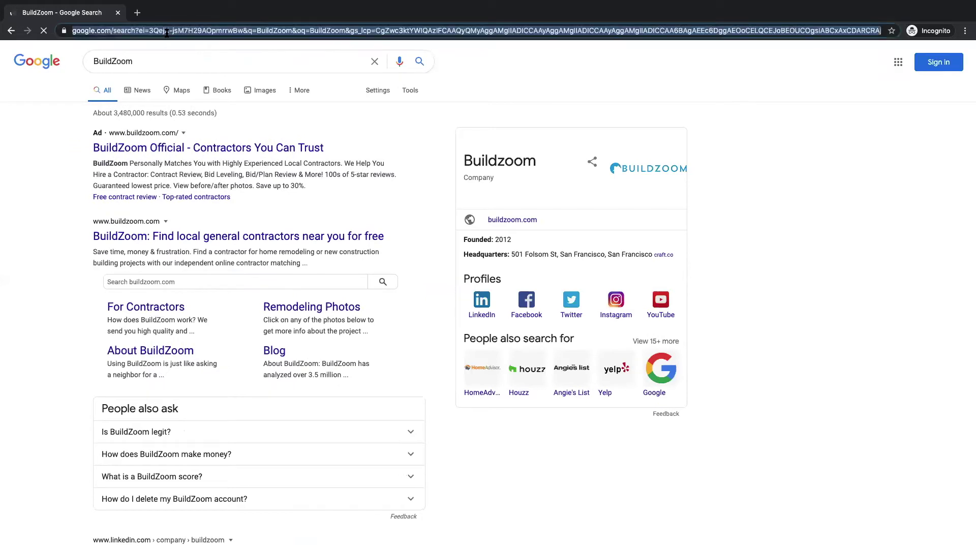
type("ww")
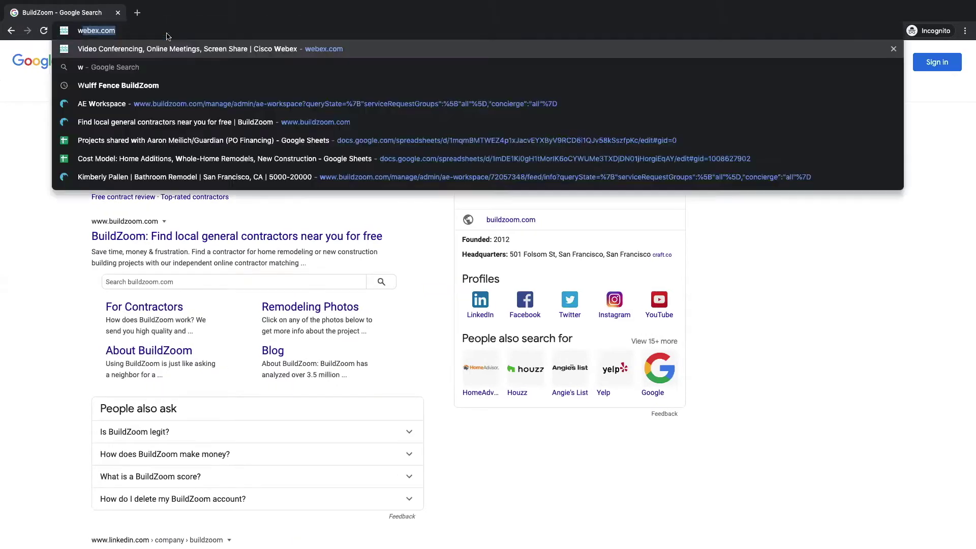
type("w")
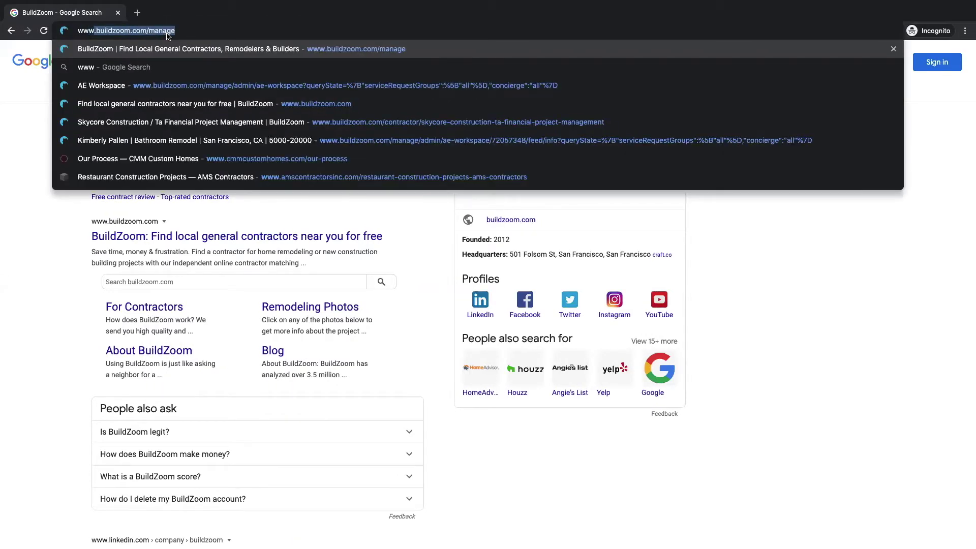
type(".buildzoo")
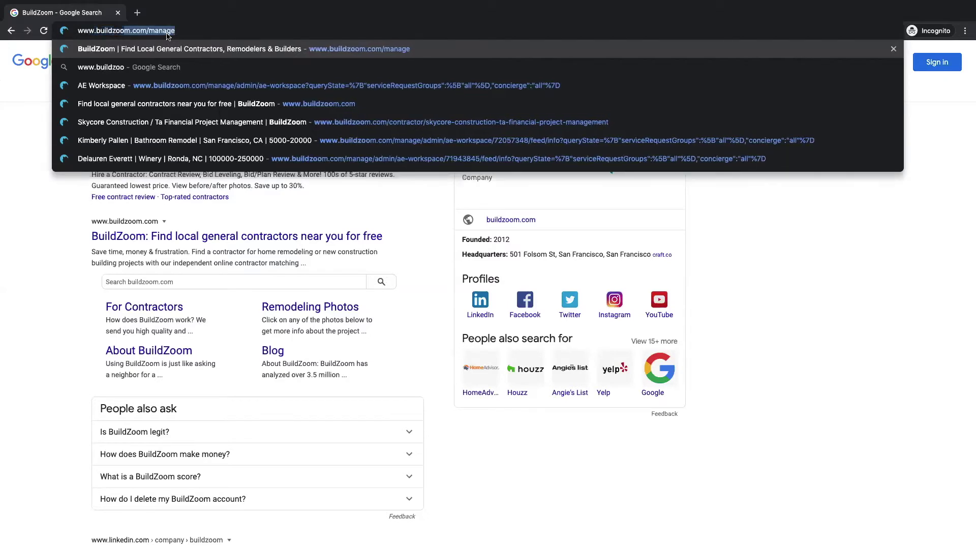
type("m.com")
key("Delete")
key("Return")
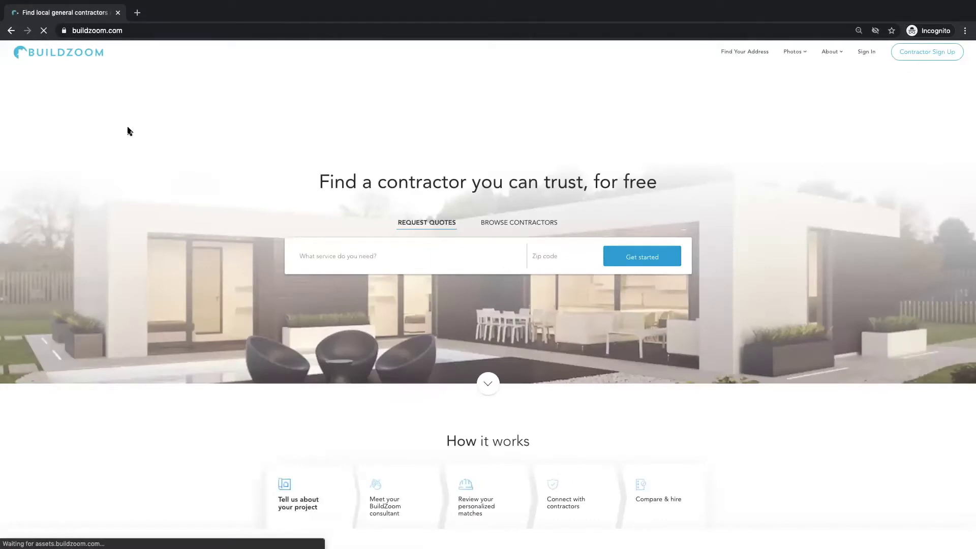
Step: Search contractor profiles to claim for 'Richards General Contracting' in zip 94102
left_click(920, 58)
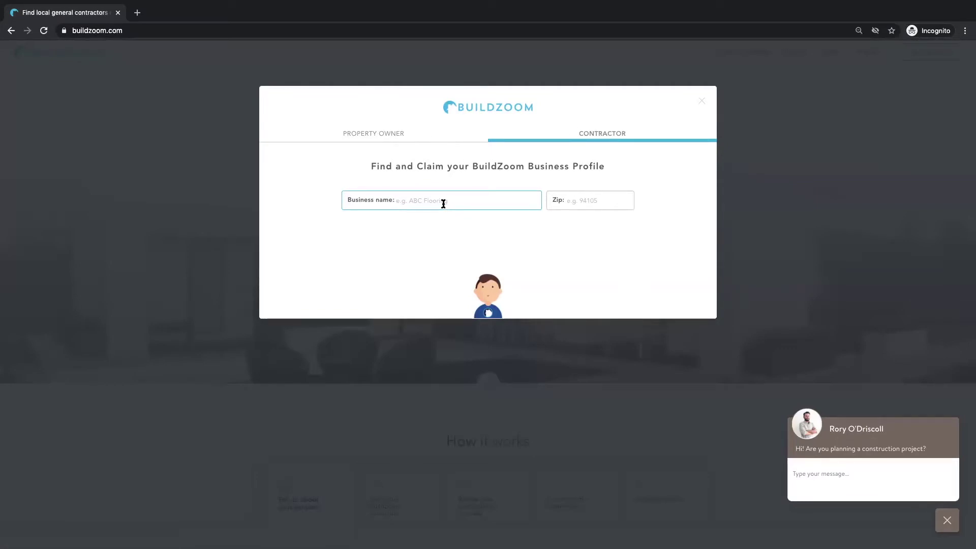
type("Richards")
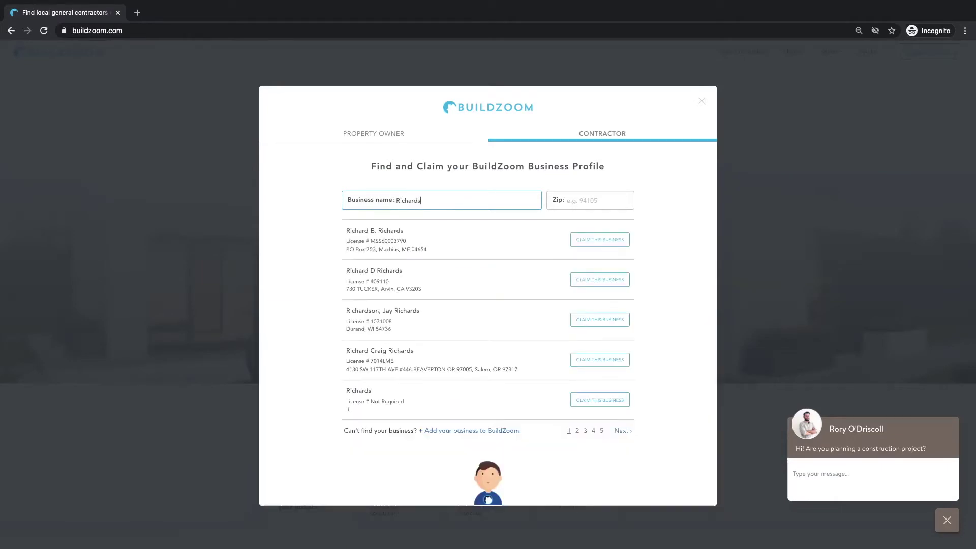
type(" General")
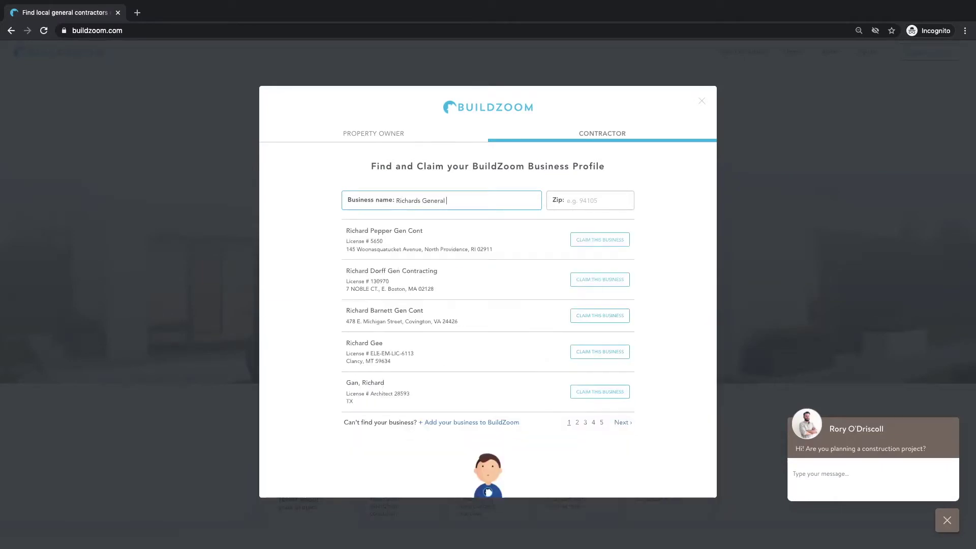
type(" Contracting")
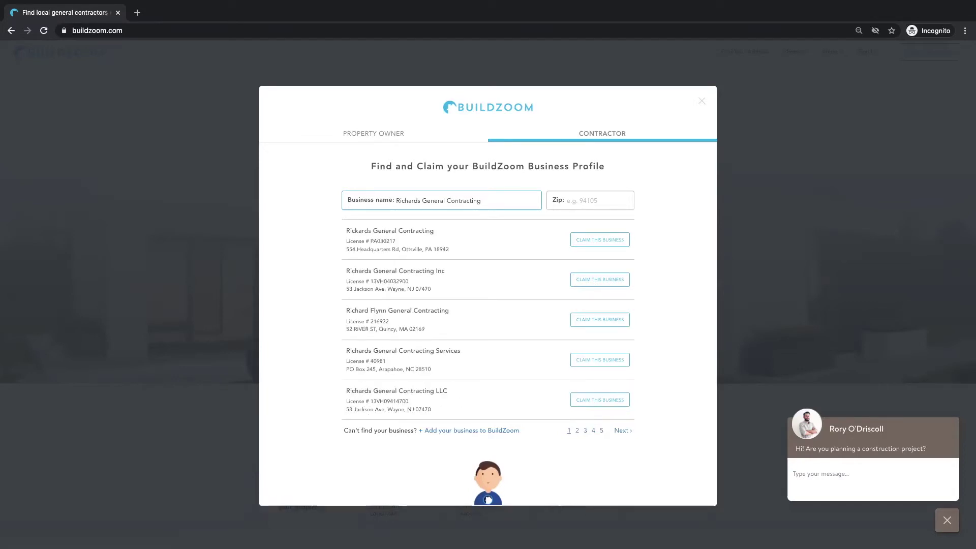
left_click(586, 203)
type("94102")
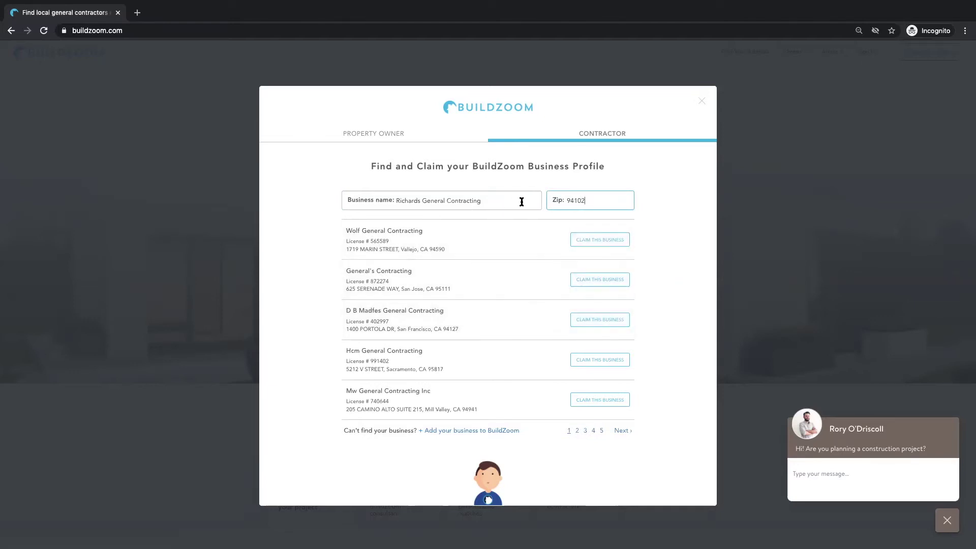
Step: Start claiming Wolf General Contracting, enter a work email, then close the sign-up dialog
left_click(591, 239)
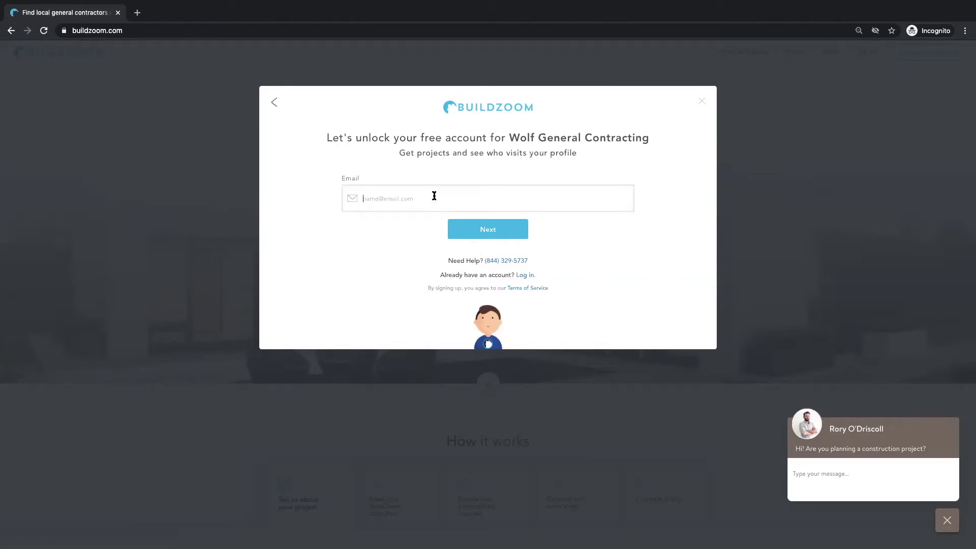
left_click(702, 101)
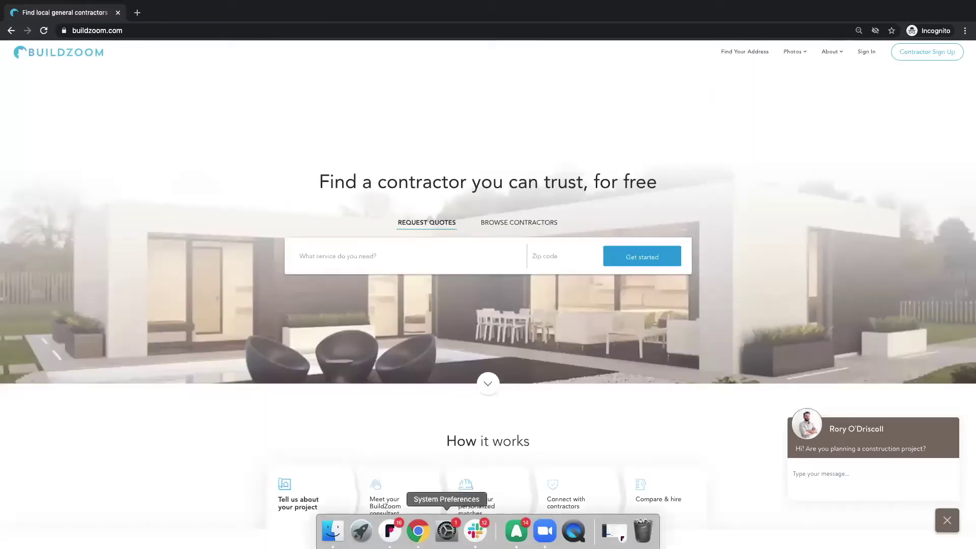
right_click(419, 532)
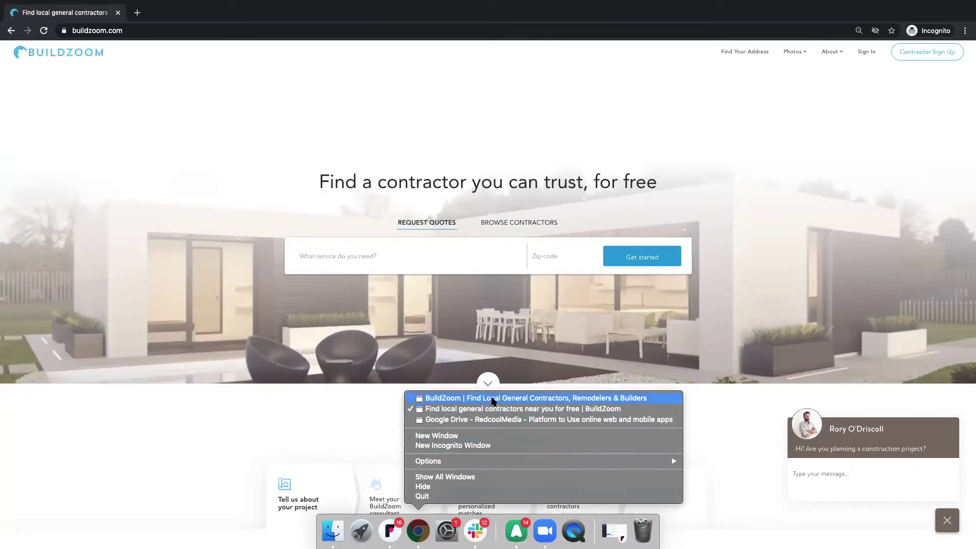
left_click(491, 398)
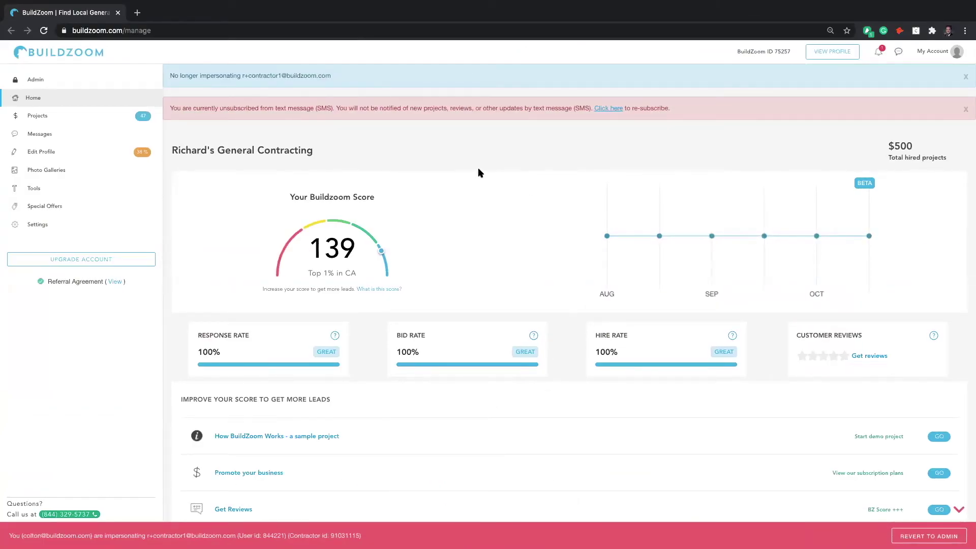
scroll(479, 173, "down", 3)
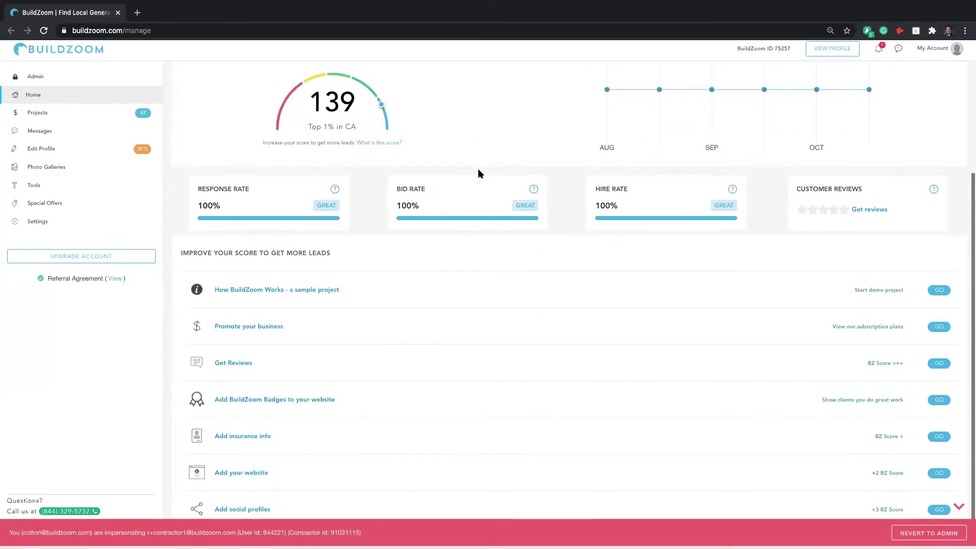
scroll(478, 173, "up", 3)
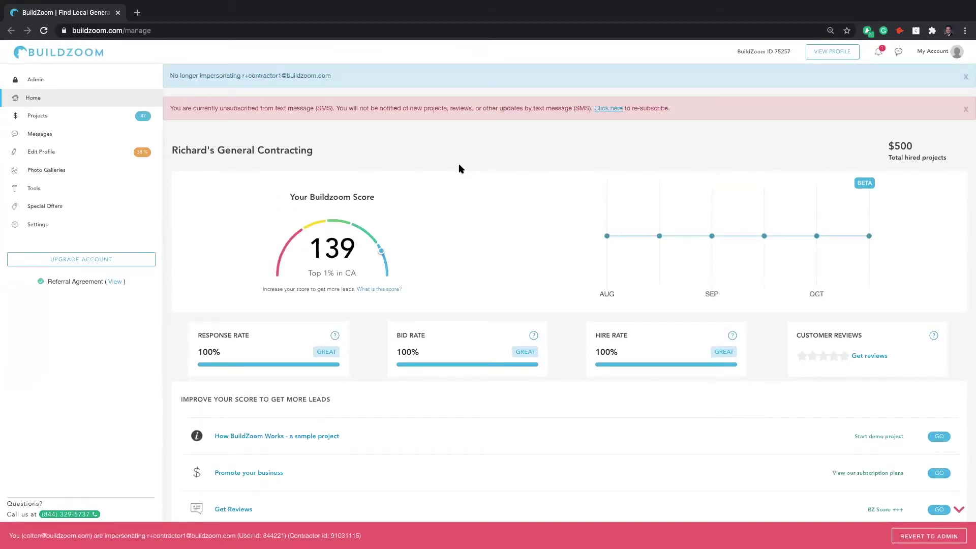
mouse_move(319, 260)
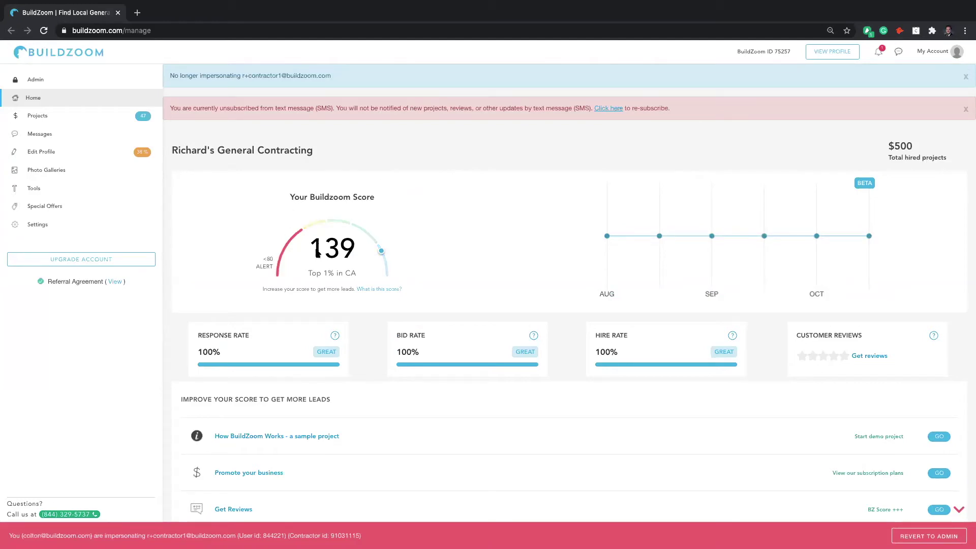
mouse_move(317, 223)
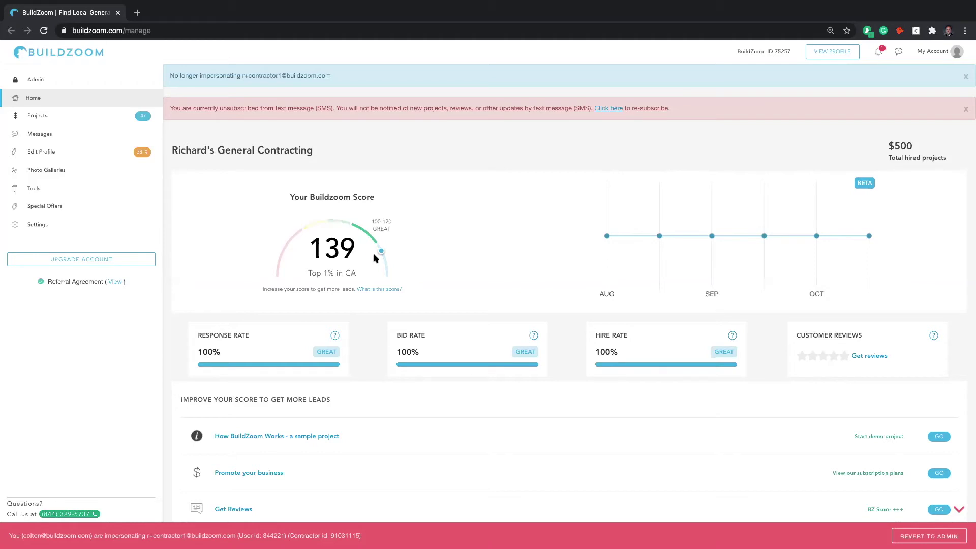
mouse_move(383, 262)
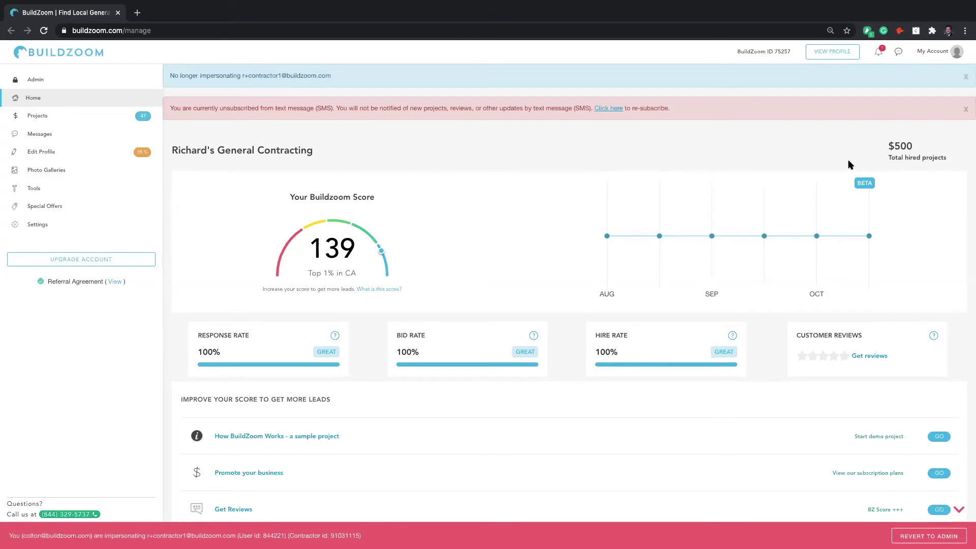
scroll(605, 197, "down", 2)
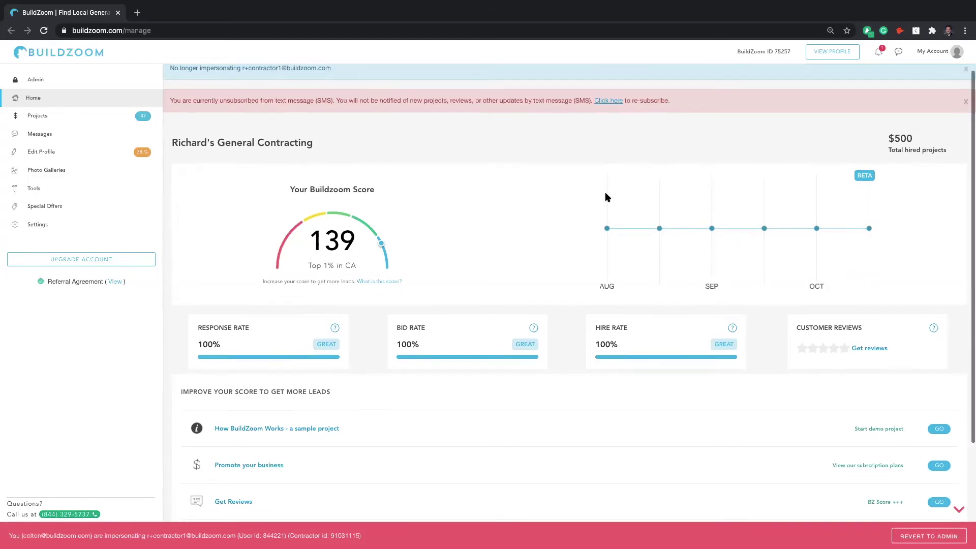
scroll(605, 197, "down", 1)
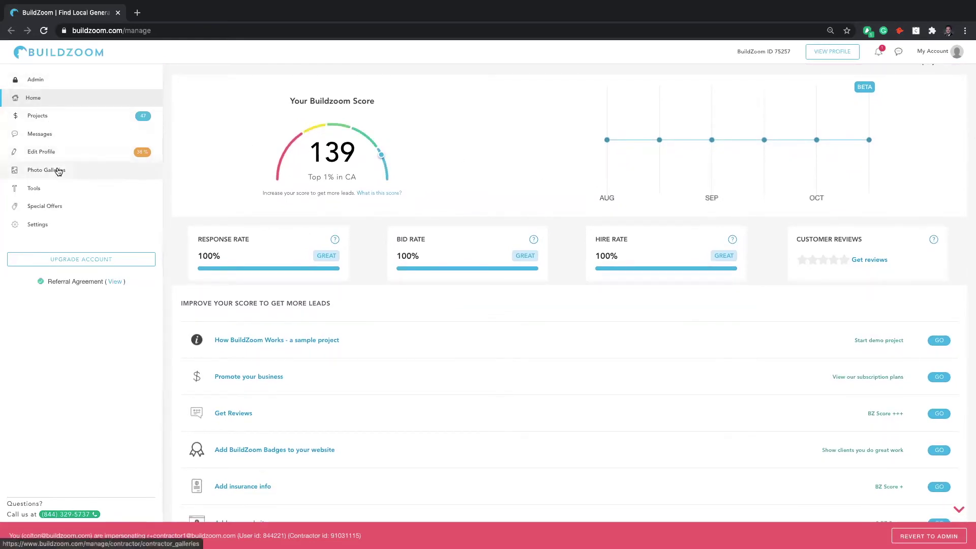
left_click(62, 228)
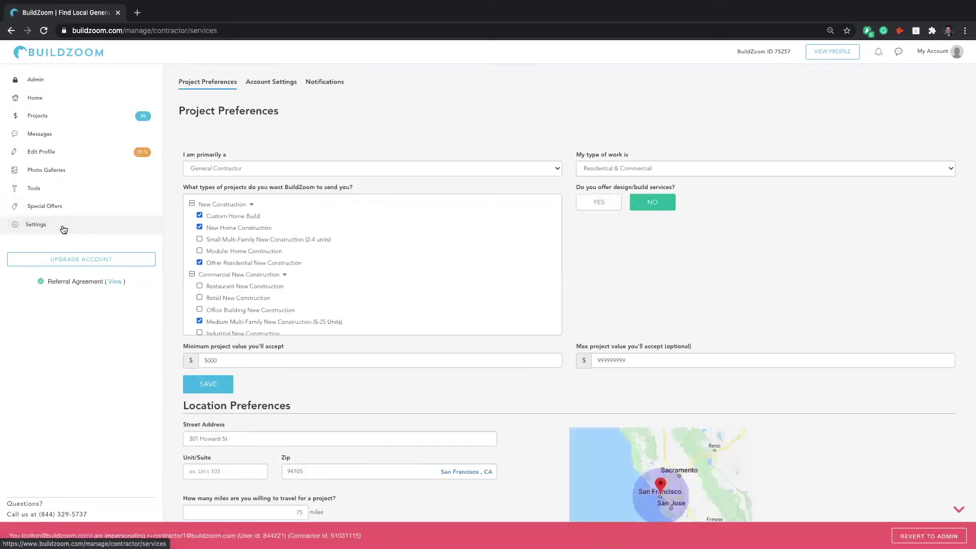
Step: Try Fencing Contractor as the primary trade, then cancel to keep General Contractor
left_click(217, 88)
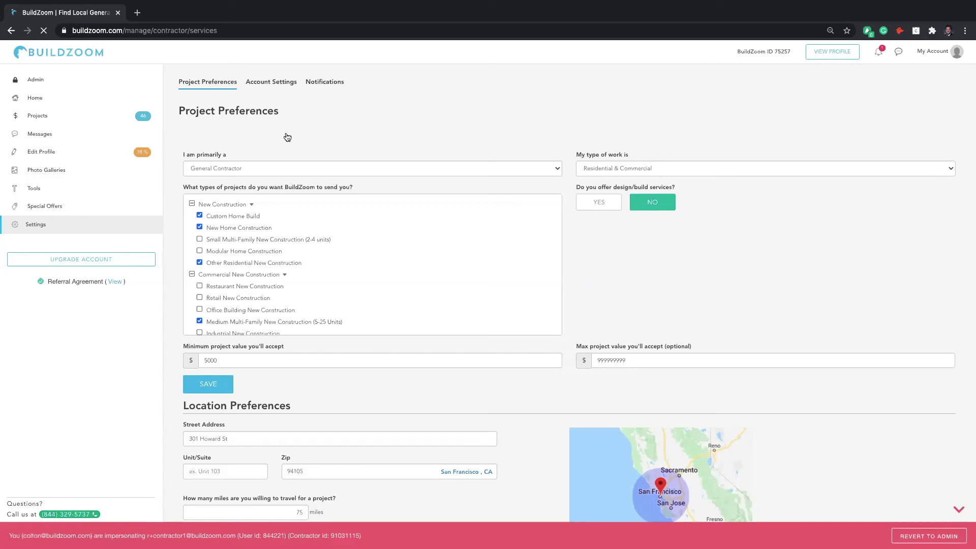
left_click(252, 166)
key("f")
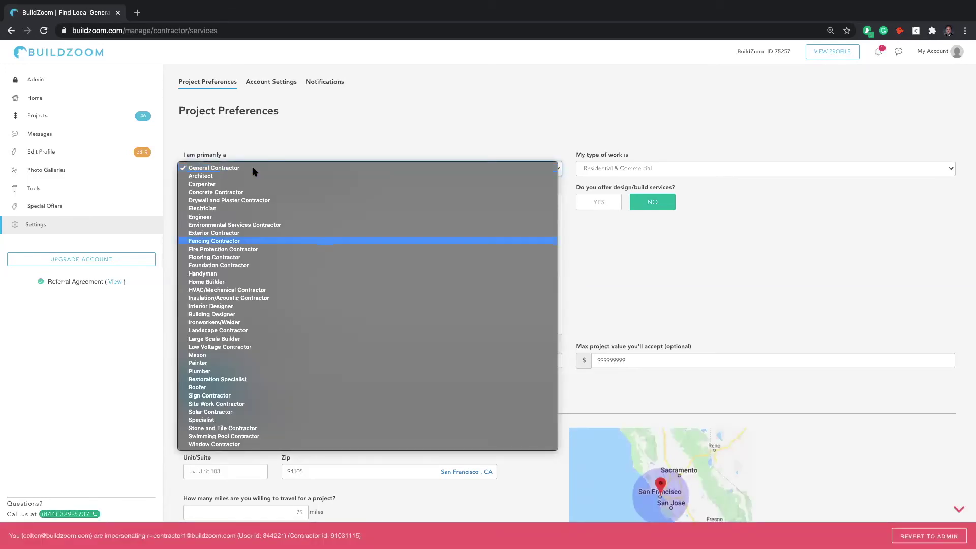
left_click(237, 241)
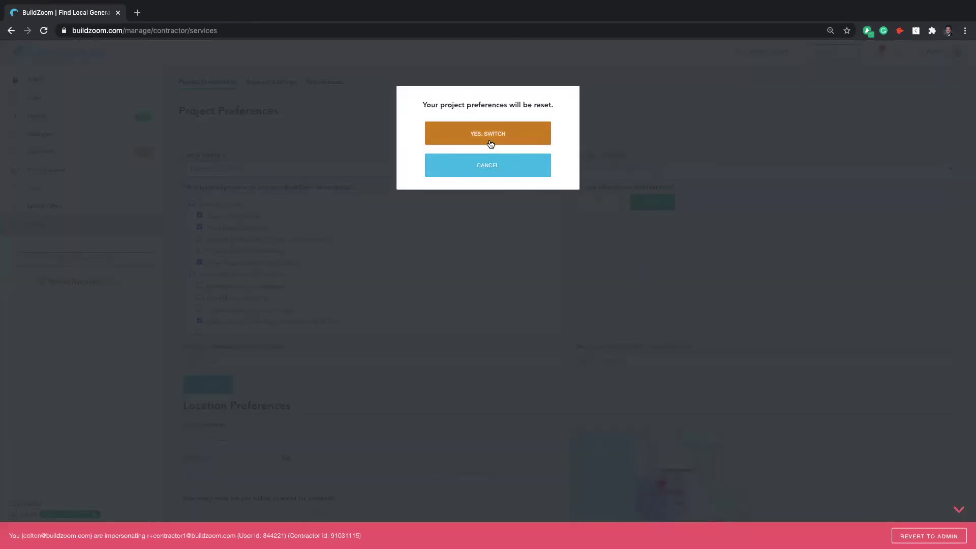
left_click(467, 166)
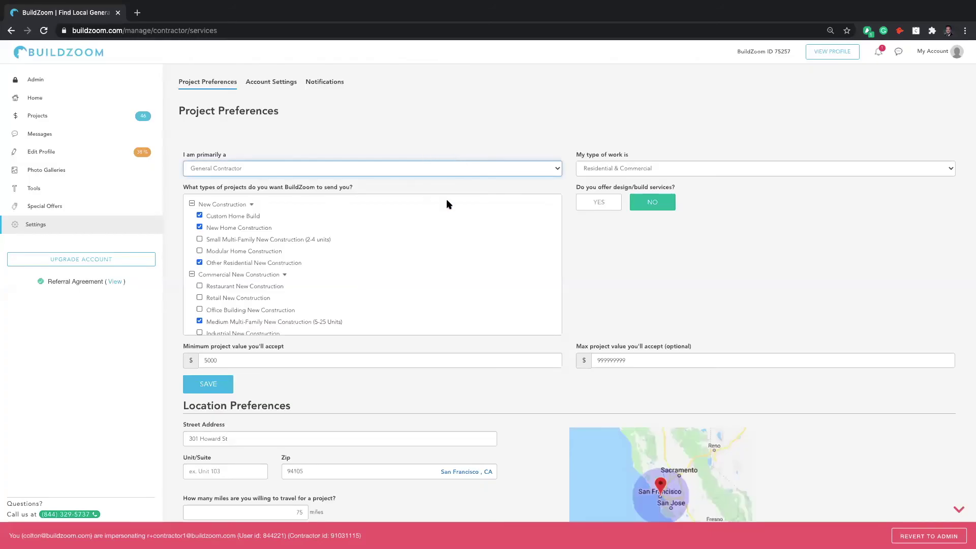
Step: Review the project-type checklist and save the project preferences
scroll(447, 204, "down", 5)
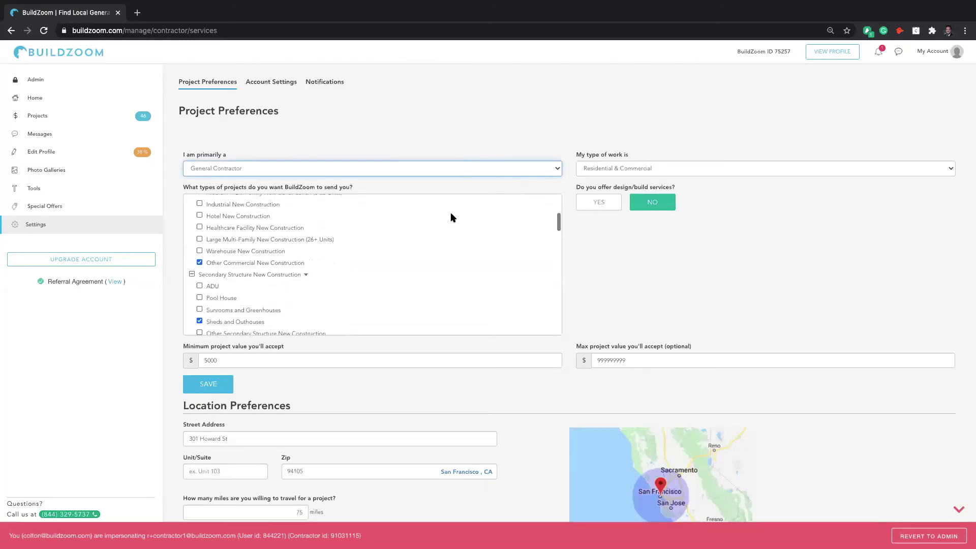
scroll(450, 212, "down", 5)
scroll(499, 350, "down", 1)
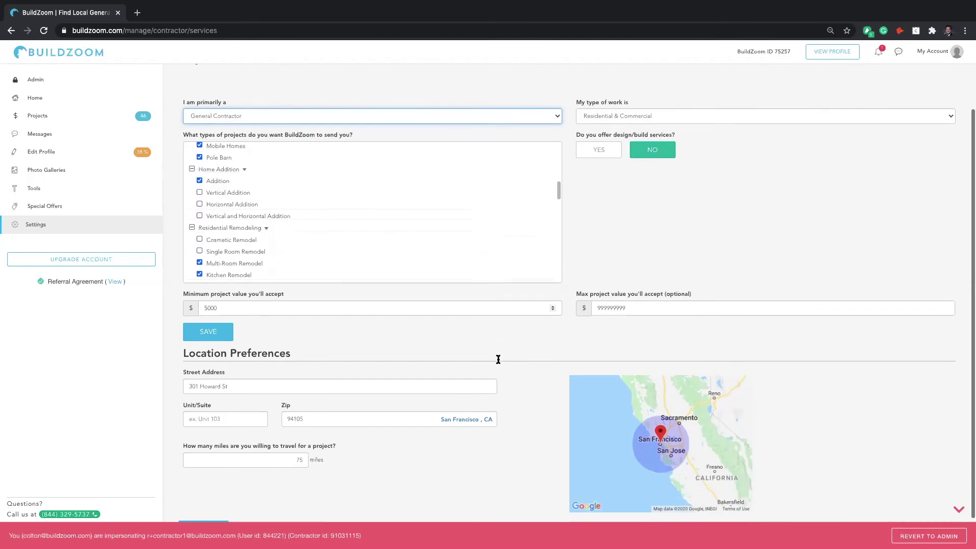
scroll(498, 359, "down", 1)
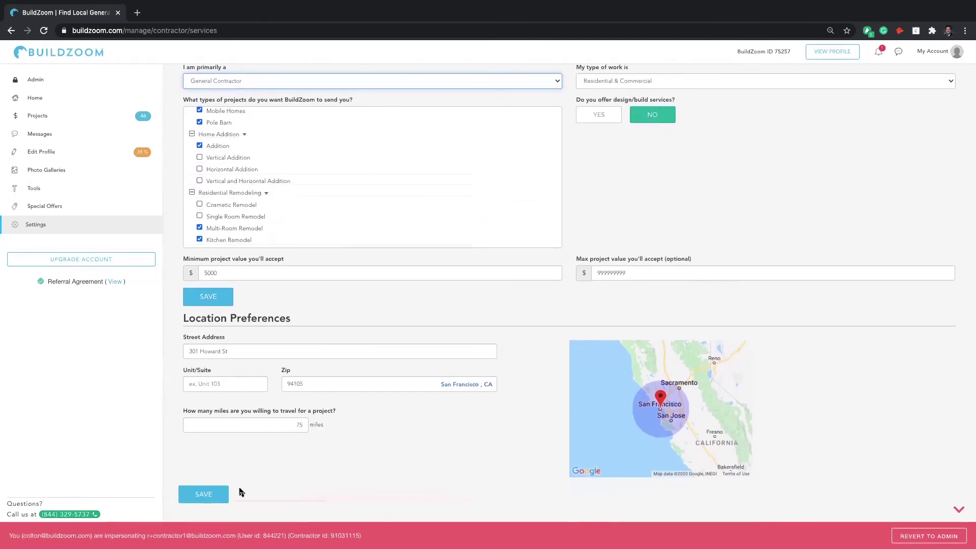
left_click(205, 491)
left_click(206, 292)
scroll(609, 224, "up", 3)
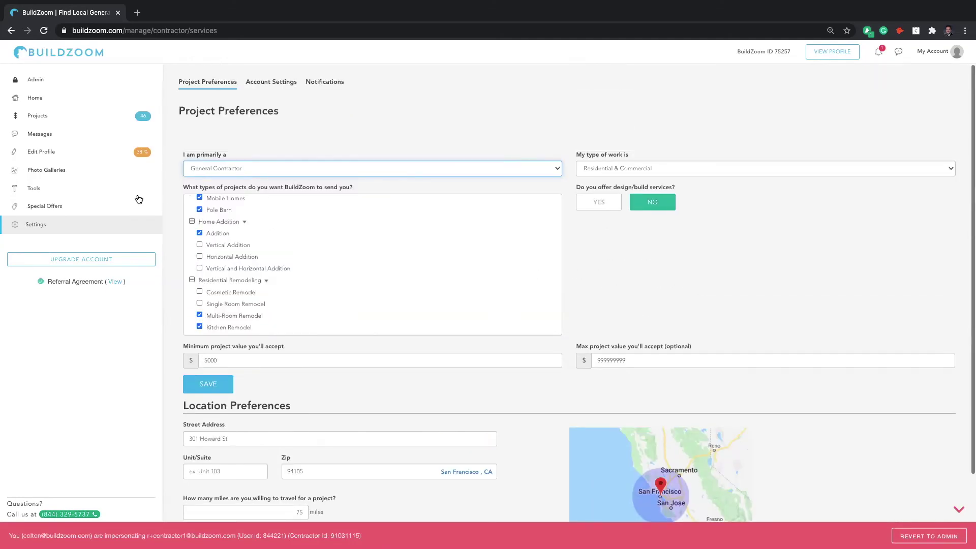
Step: Open the Admin page showing verification status and the Free current plan
left_click(36, 85)
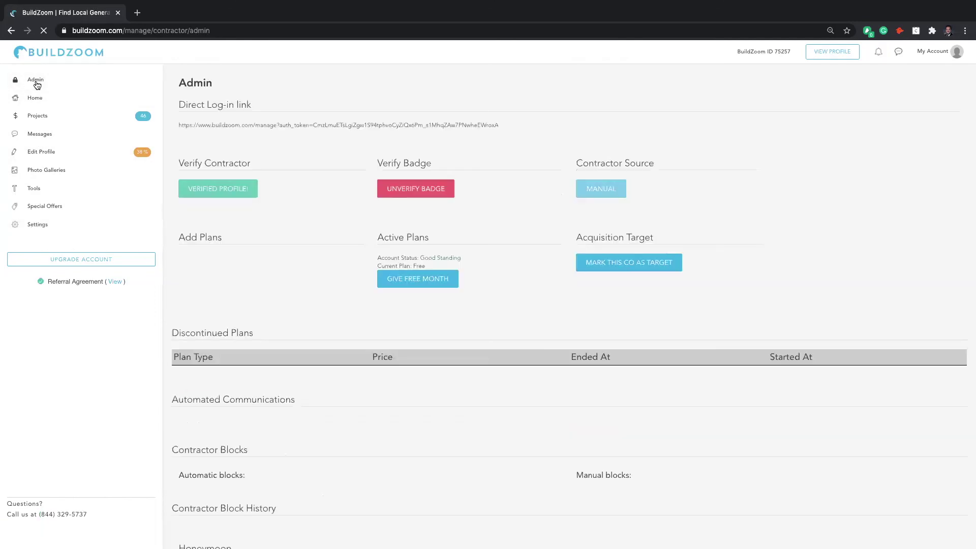